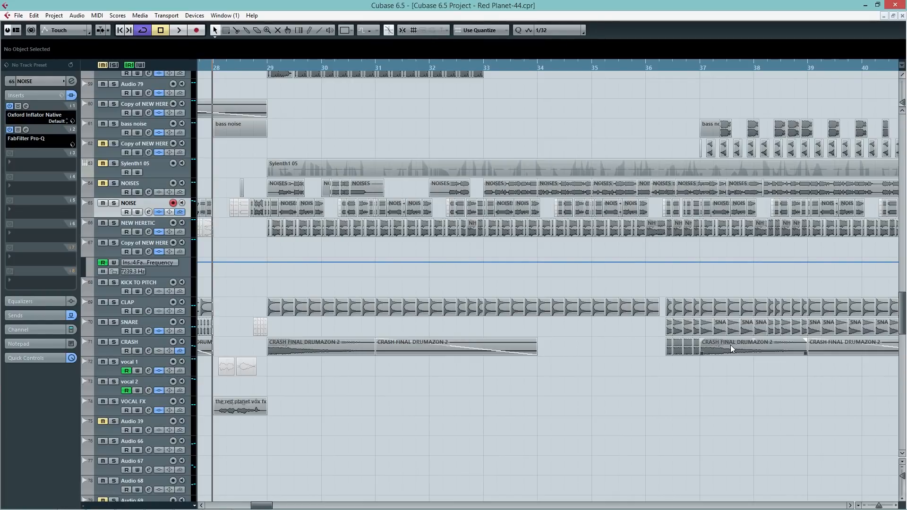
- Move the Sylenth1 window aside, audition the soloed Sylenth1 05 track from bar 29, and unsolo it
{"action": "left_click_drag", "start_coordinate": [848, 97], "coordinate": [529, 99]}
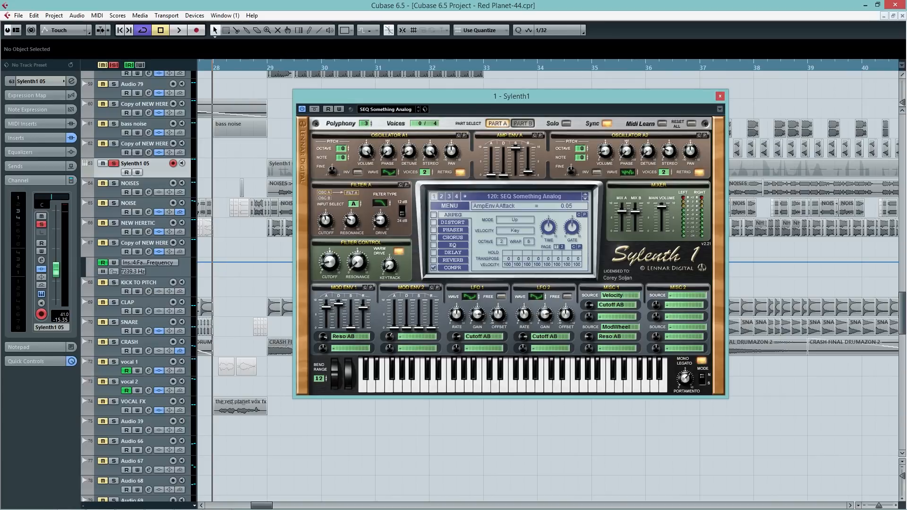
{"action": "left_click_drag", "start_coordinate": [374, 97], "coordinate": [516, 223]}
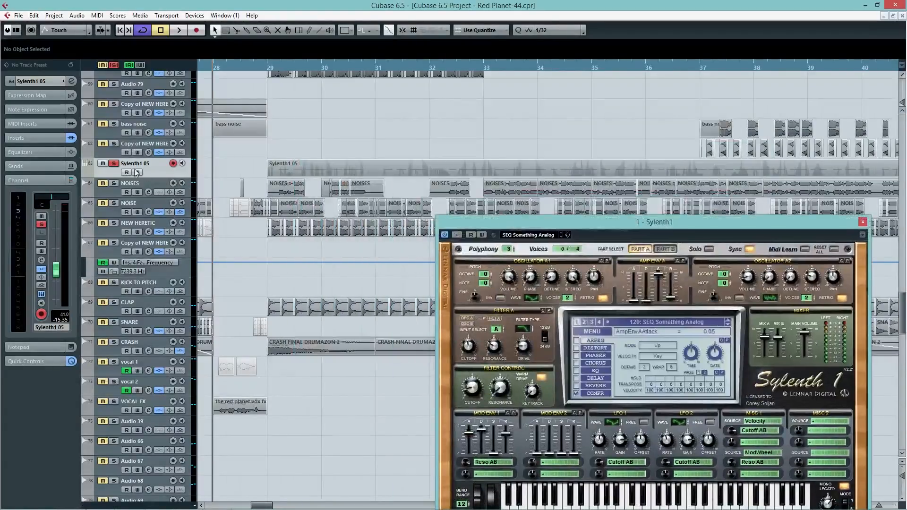
{"action": "left_click", "coordinate": [268, 67]}
{"action": "key", "text": "space"}
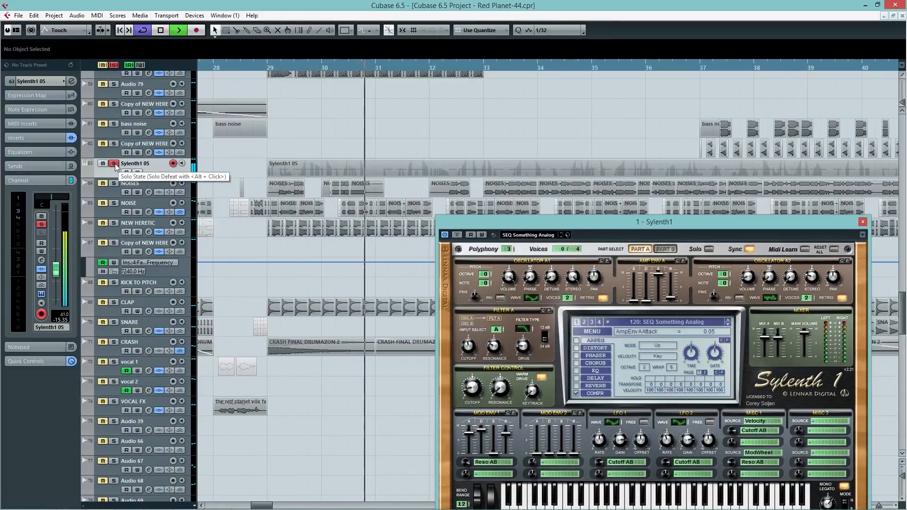
{"action": "key", "text": "space"}
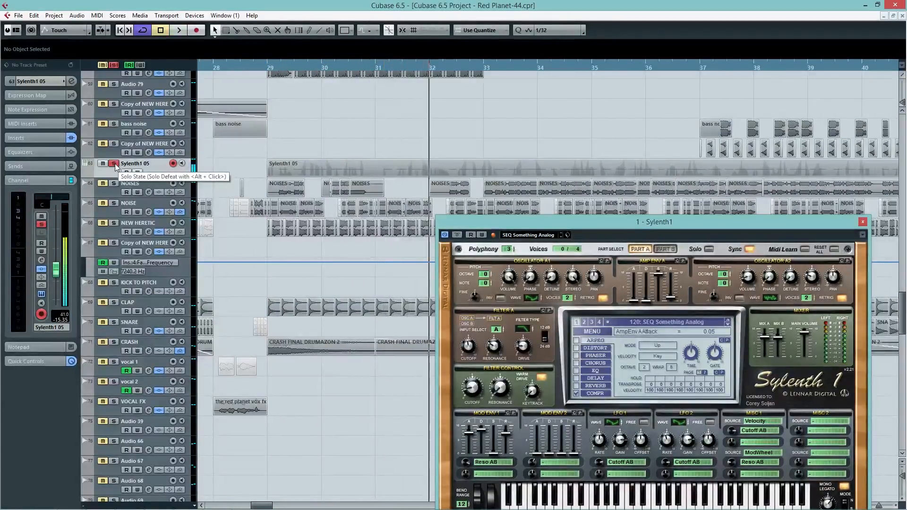
{"action": "left_click", "coordinate": [115, 163]}
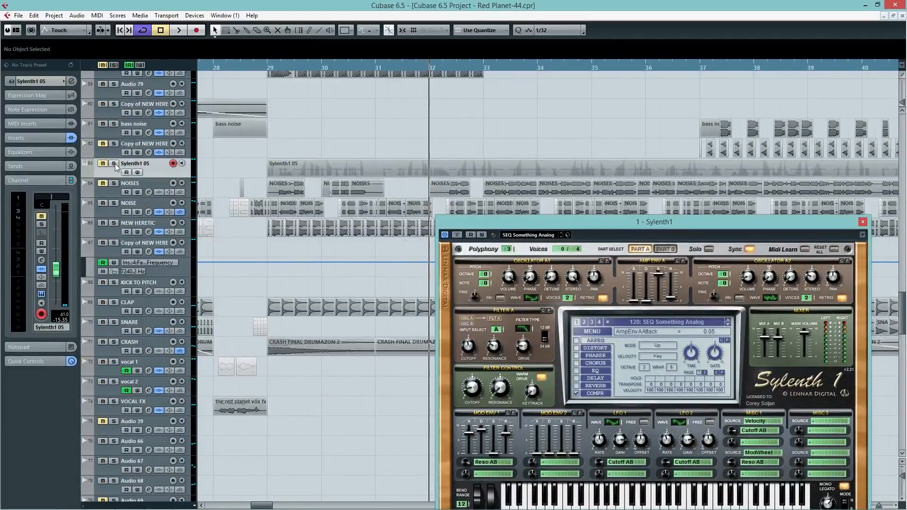
- Solo the NOISE track, audition it from just before bar 29, and remove the solo
{"action": "left_click", "coordinate": [113, 203]}
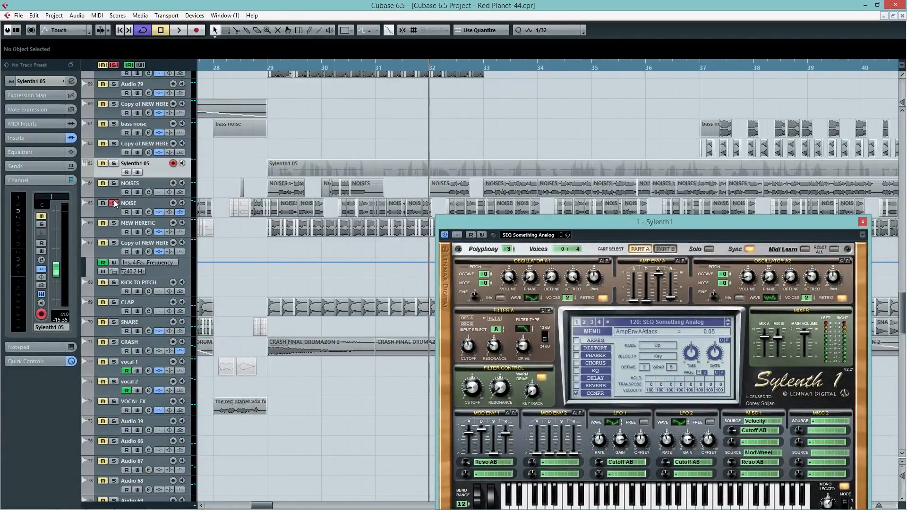
{"action": "left_click", "coordinate": [259, 65]}
{"action": "key", "text": "space"}
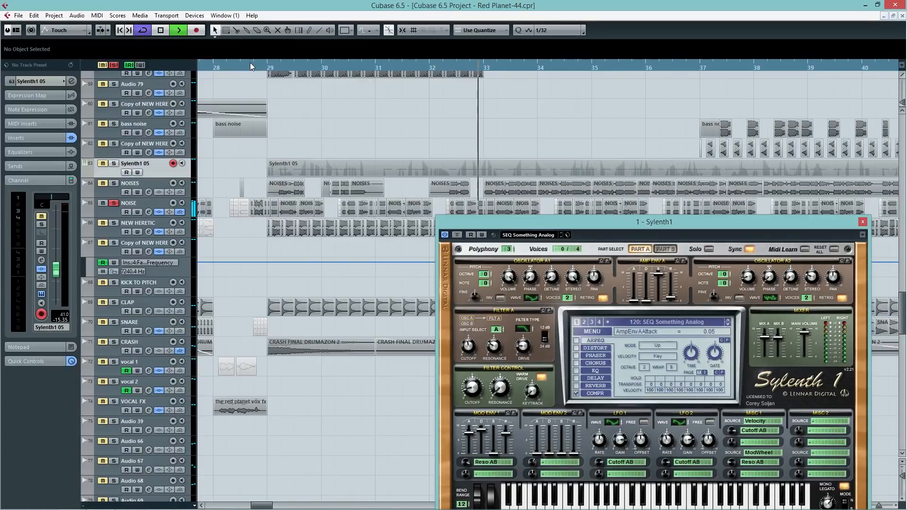
{"action": "left_click", "coordinate": [226, 65]}
{"action": "key", "text": "space"}
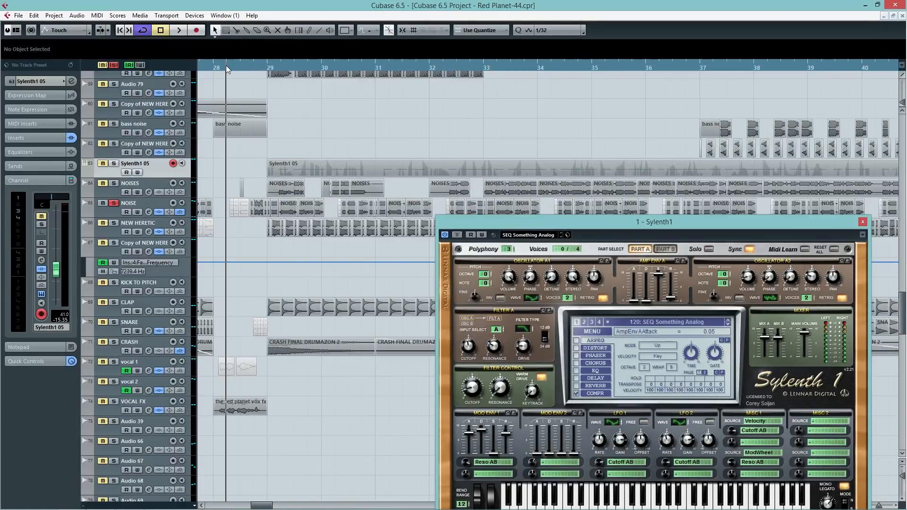
{"action": "left_click", "coordinate": [116, 204]}
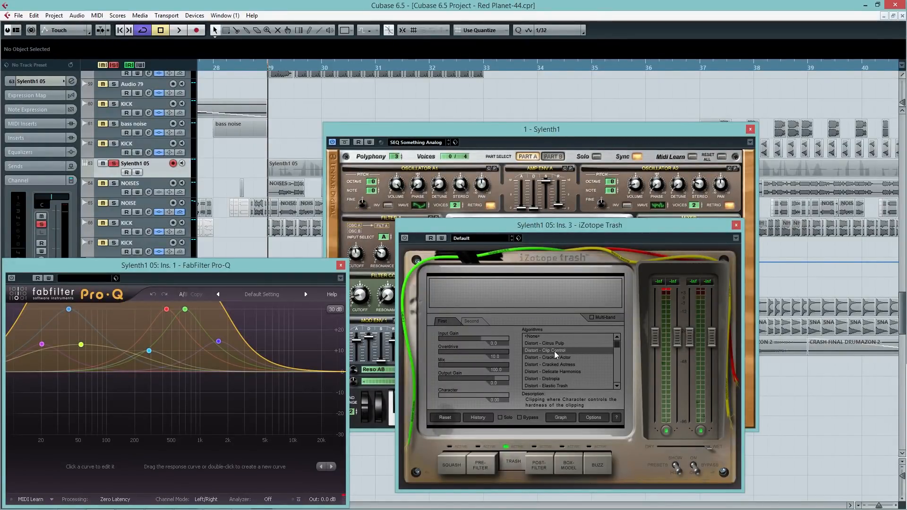
- Compare the soloed Sylenth1 05 track from bar 29 without and with the iZotope Trash distortion enabled
{"action": "left_click_drag", "start_coordinate": [448, 353], "coordinate": [449, 354]}
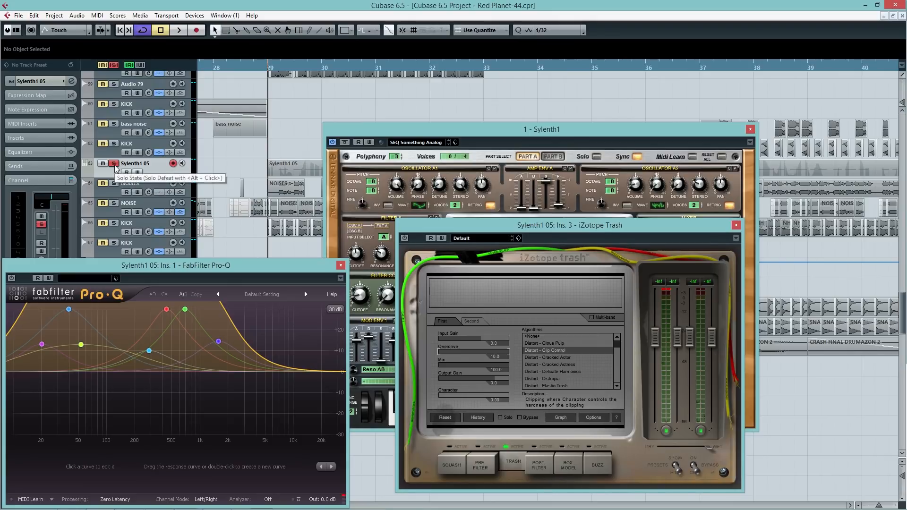
{"action": "key", "text": "space"}
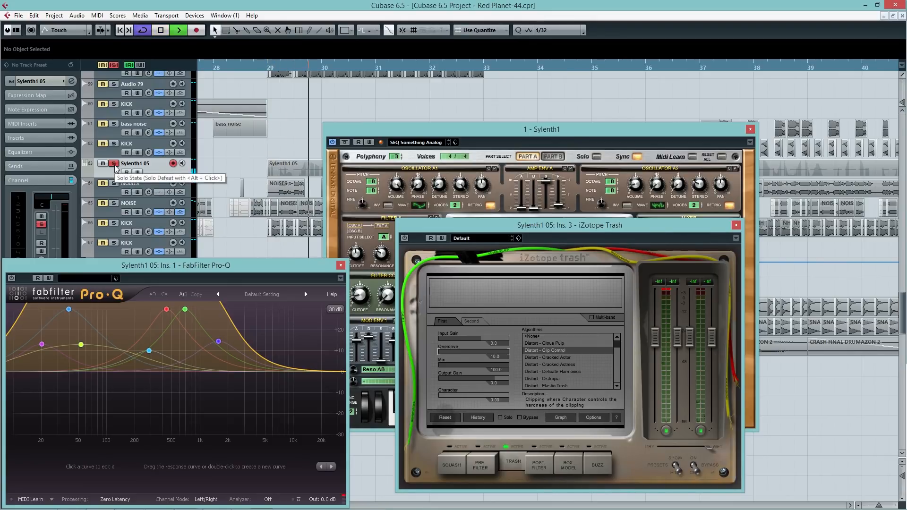
{"action": "key", "text": "space"}
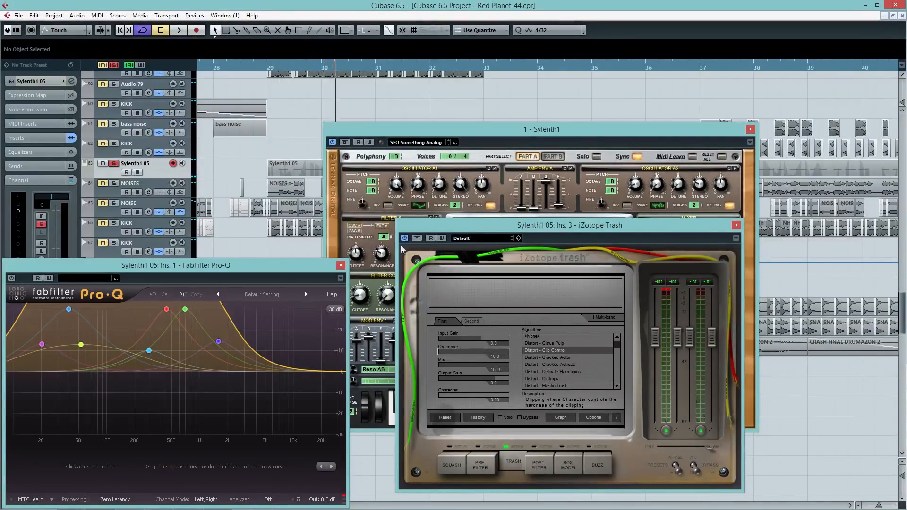
{"action": "left_click", "coordinate": [268, 68]}
{"action": "key", "text": "space"}
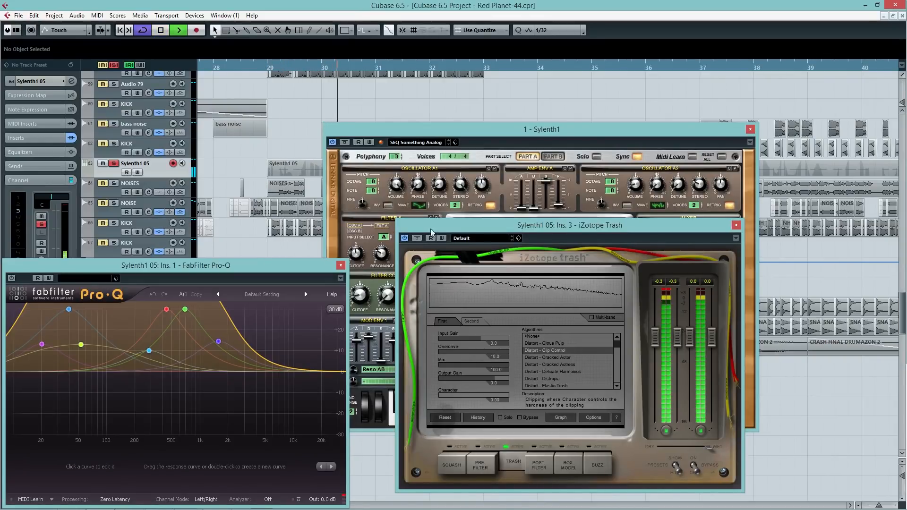
{"action": "key", "text": "space"}
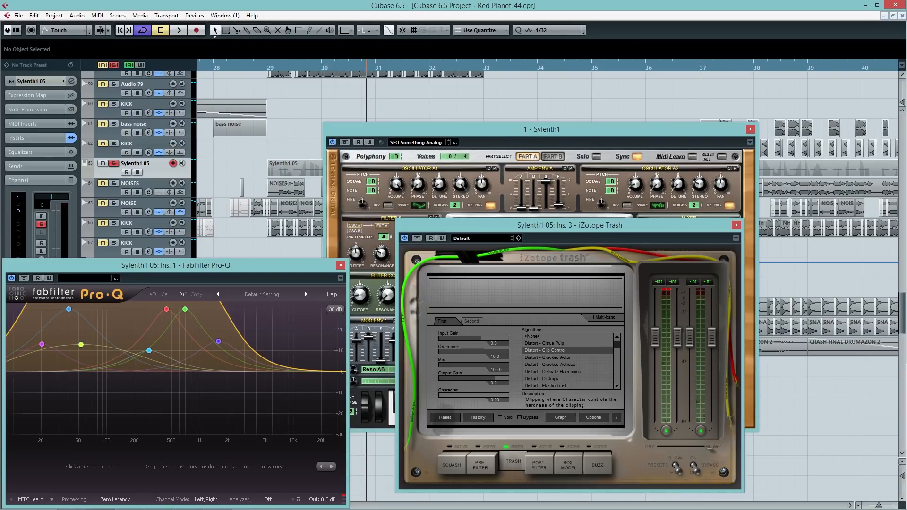
- Switch the solo from the Sylenth1 05 track to the NOISES track and close the Sylenth1, iZotope Trash and Pro-Q windows
{"action": "left_click_drag", "start_coordinate": [442, 130], "coordinate": [408, 140]}
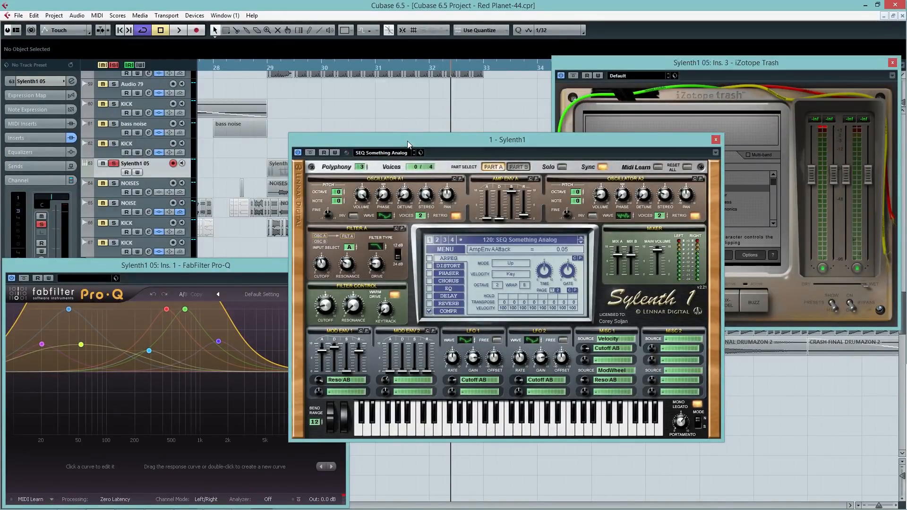
{"action": "left_click", "coordinate": [114, 163]}
{"action": "left_click", "coordinate": [114, 183]}
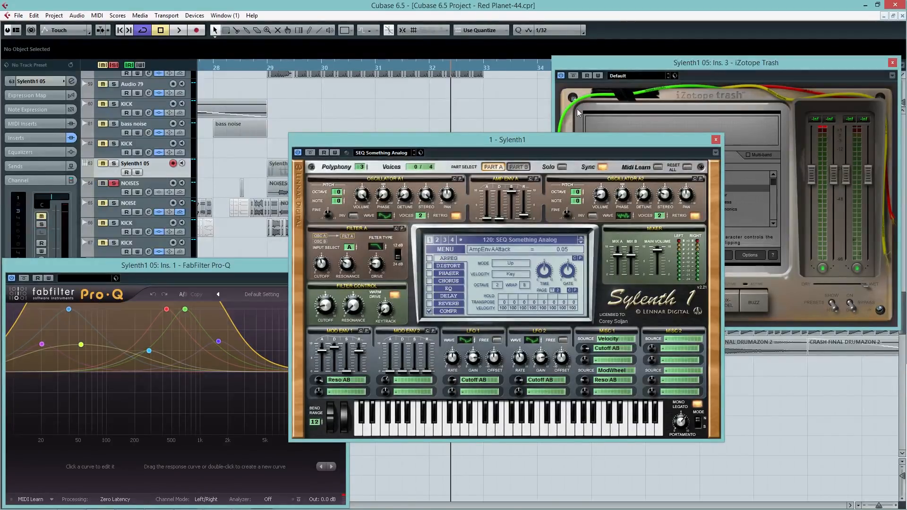
{"action": "left_click", "coordinate": [716, 139]}
{"action": "left_click", "coordinate": [893, 62]}
{"action": "left_click", "coordinate": [340, 265]}
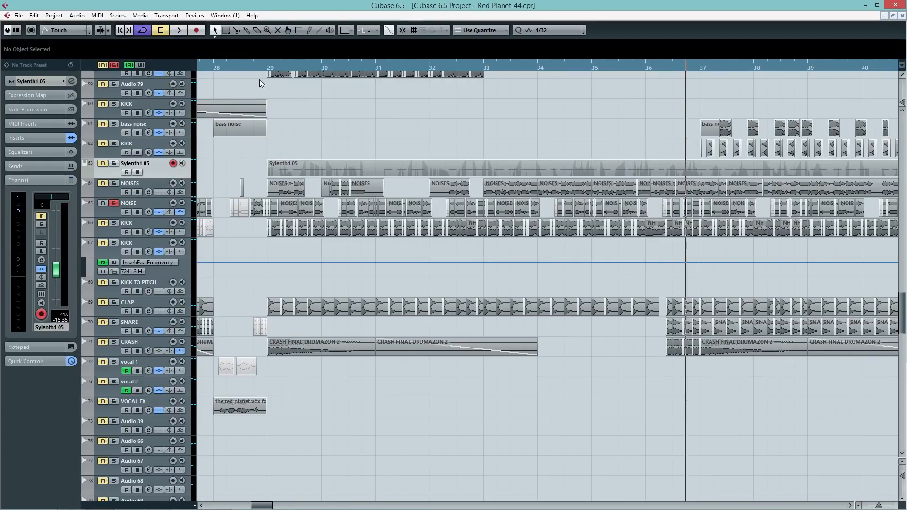
- Try to move the NOISE-02 clip before bar 29 from the NOISE track up to the NOISES track
{"action": "left_click_drag", "start_coordinate": [261, 67], "coordinate": [228, 105]}
{"action": "left_click", "coordinate": [330, 212]}
{"action": "left_click_drag", "start_coordinate": [326, 213], "coordinate": [319, 195]}
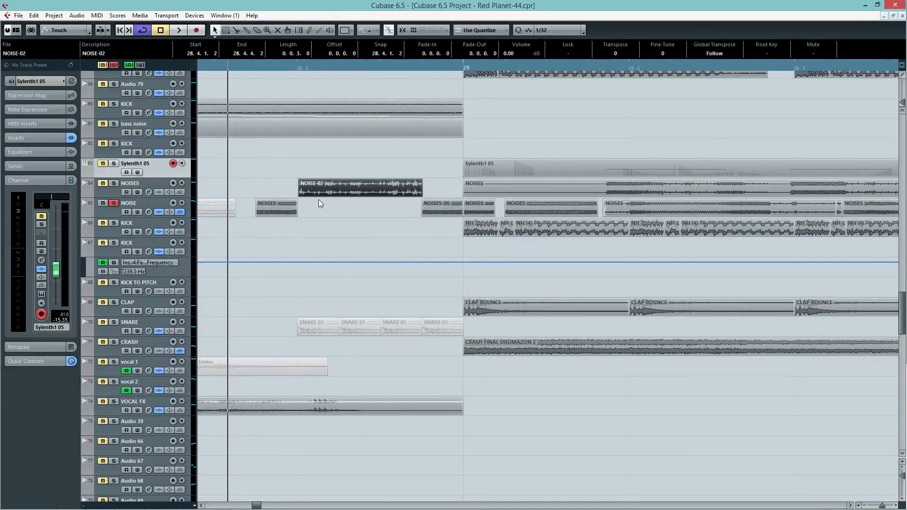
{"action": "key", "text": "ctrl+z"}
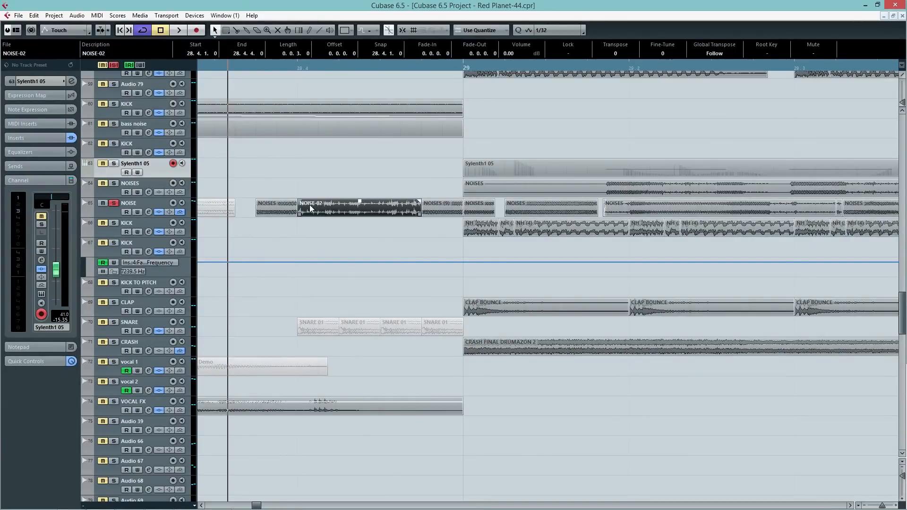
- Audition the NOISE-02 clip at 28.4 and its neighbouring clips on the soloed NOISE track into bar 29
{"action": "left_click", "coordinate": [297, 66]}
{"action": "key", "text": "space"}
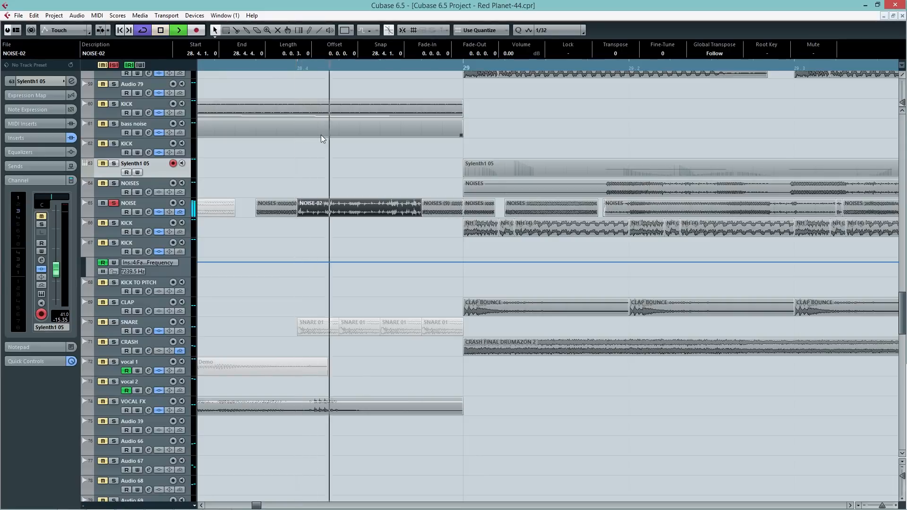
{"action": "key", "text": "space"}
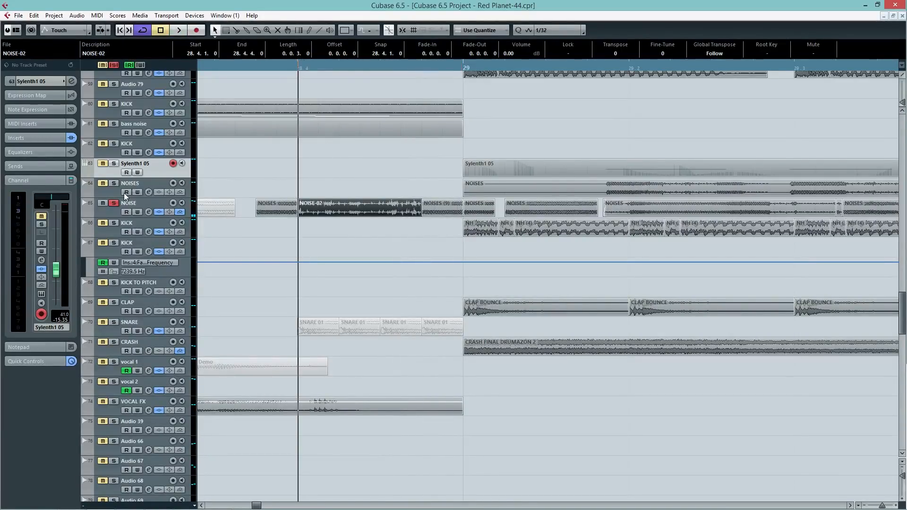
{"action": "key", "text": "space"}
{"action": "key", "text": "space"}
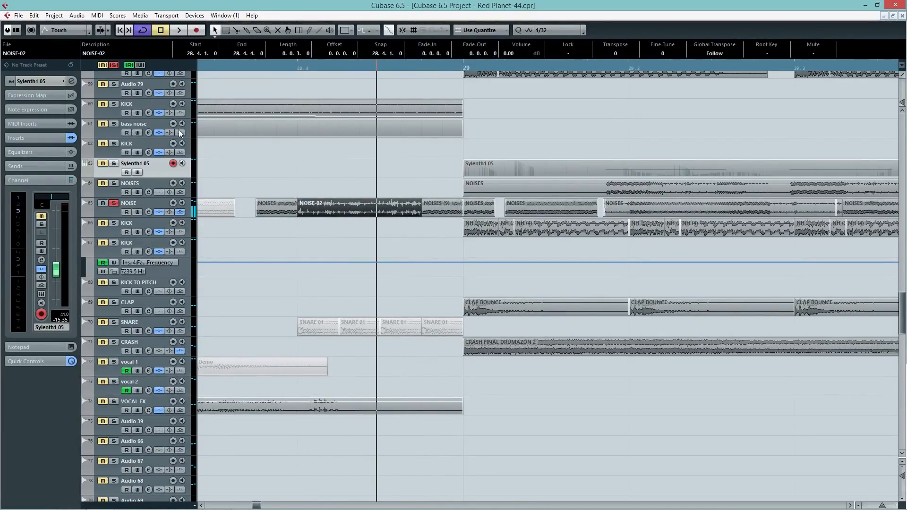
{"action": "left_click", "coordinate": [260, 67]}
{"action": "left_click", "coordinate": [248, 66]}
{"action": "key", "text": "space"}
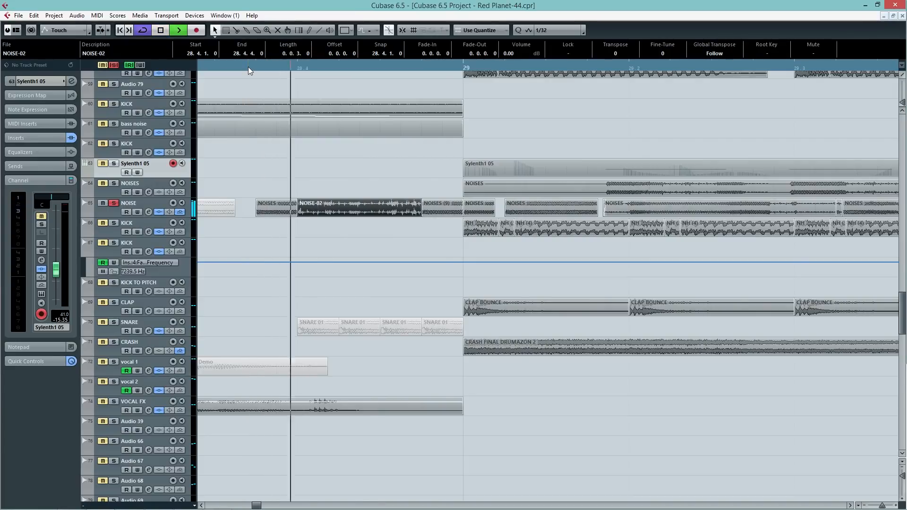
{"action": "key", "text": "space"}
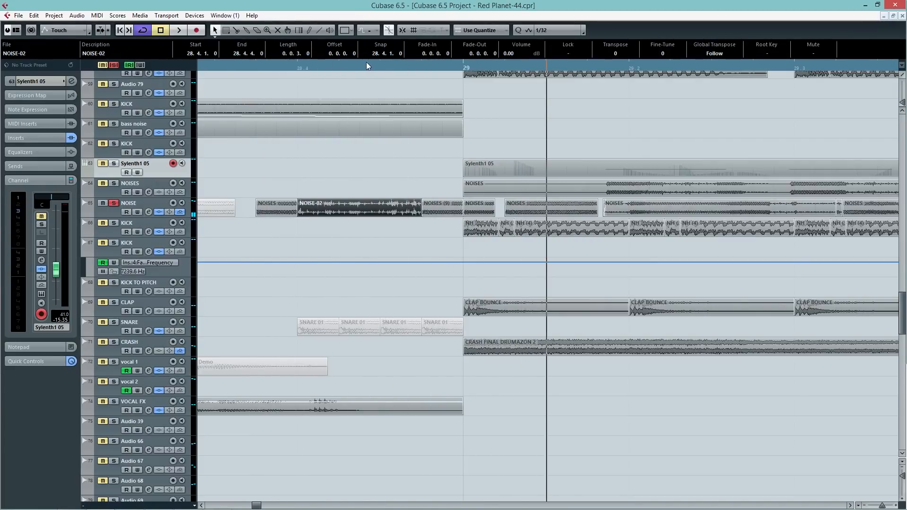
- Slip the audio inside the long NOISES clip near 29.2 on the NOISE track while looping from 29 to 29.3
{"action": "mouse_move", "coordinate": [360, 64]}
{"action": "left_mouse_down"}
{"action": "mouse_move", "coordinate": [355, 54]}
{"action": "mouse_move", "coordinate": [324, 53]}
{"action": "mouse_move", "coordinate": [356, 66]}
{"action": "left_mouse_up"}
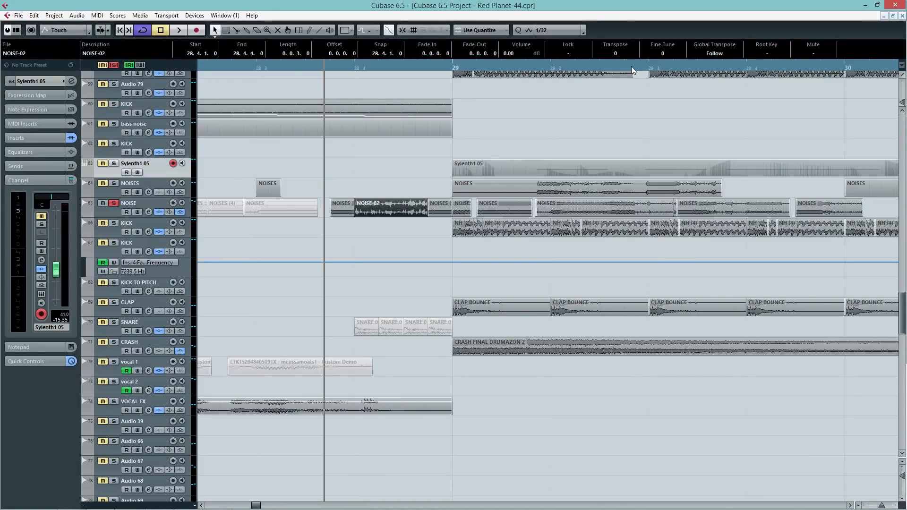
{"action": "left_click_drag", "start_coordinate": [631, 67], "coordinate": [629, 73]}
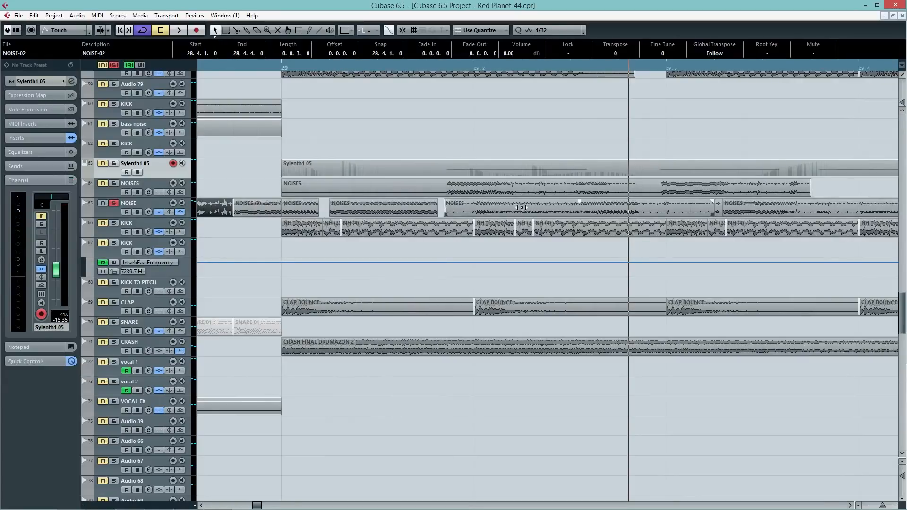
{"action": "left_click_drag", "start_coordinate": [522, 208], "coordinate": [317, 205]}
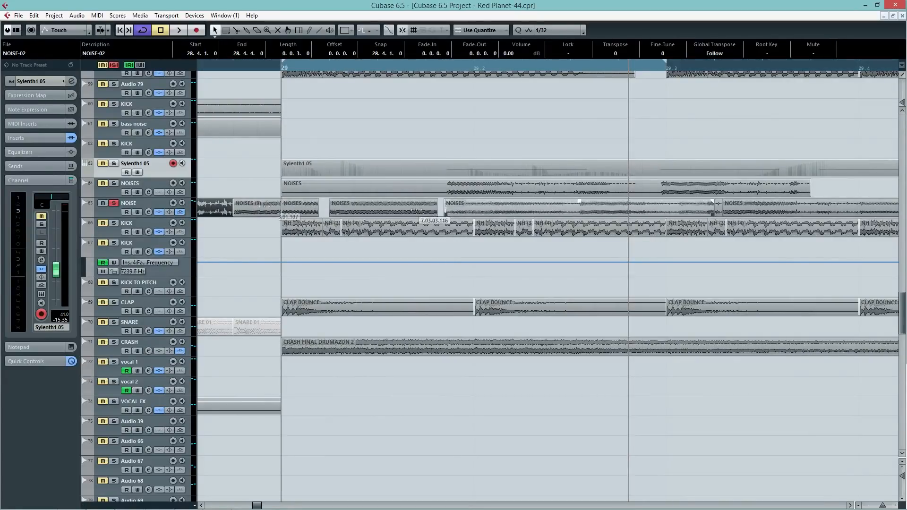
{"action": "left_click_drag", "start_coordinate": [416, 211], "coordinate": [535, 202]}
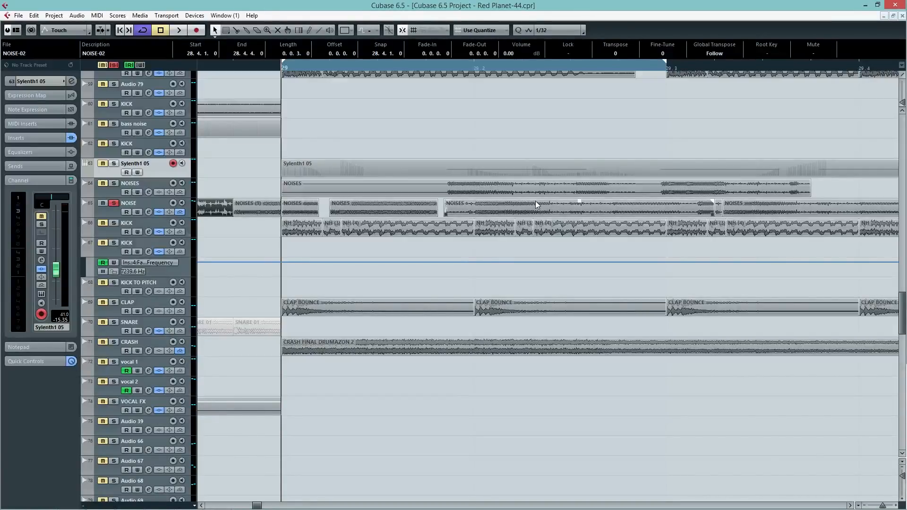
{"action": "key", "text": "space"}
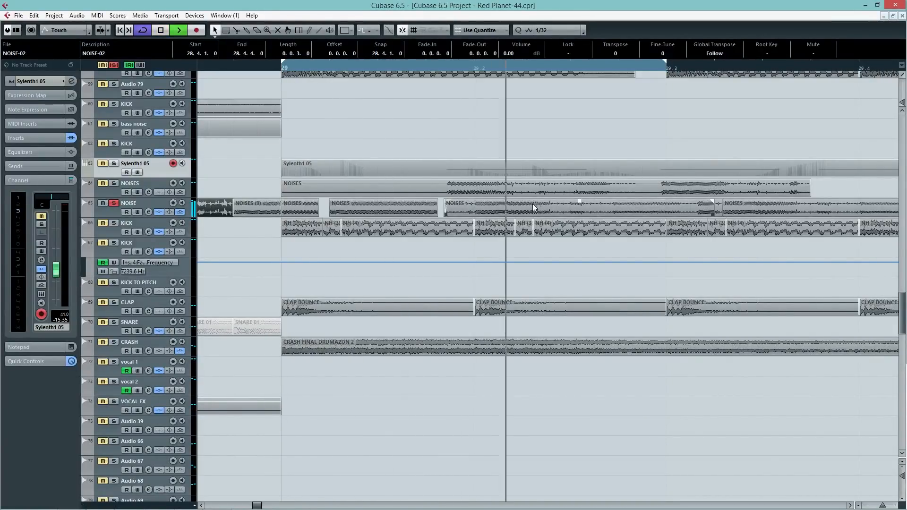
{"action": "left_click_drag", "start_coordinate": [540, 211], "coordinate": [336, 210]}
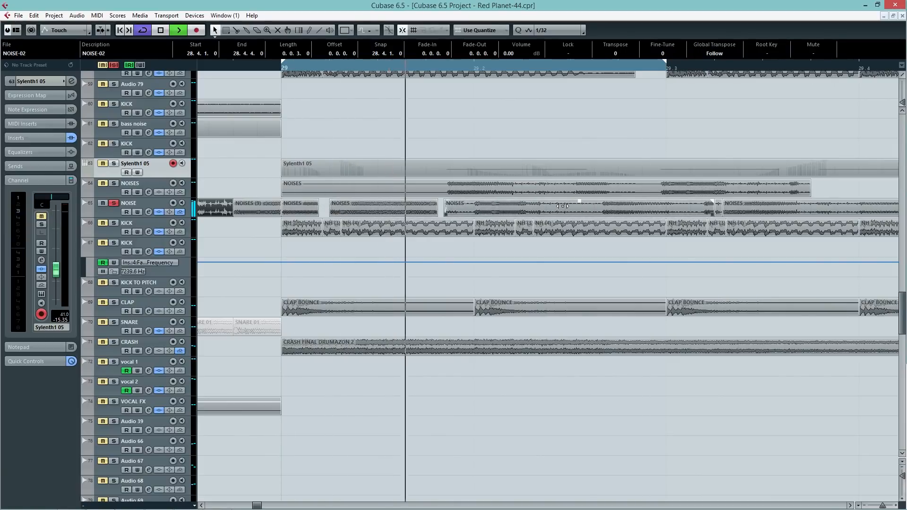
- Split the long NOISES clip at 29.2.3, slip the audio inside its second piece, and stop playback with the track unsoloed
{"action": "left_click", "coordinate": [597, 213], "text": "alt"}
{"action": "left_click_drag", "start_coordinate": [626, 208], "coordinate": [552, 213]}
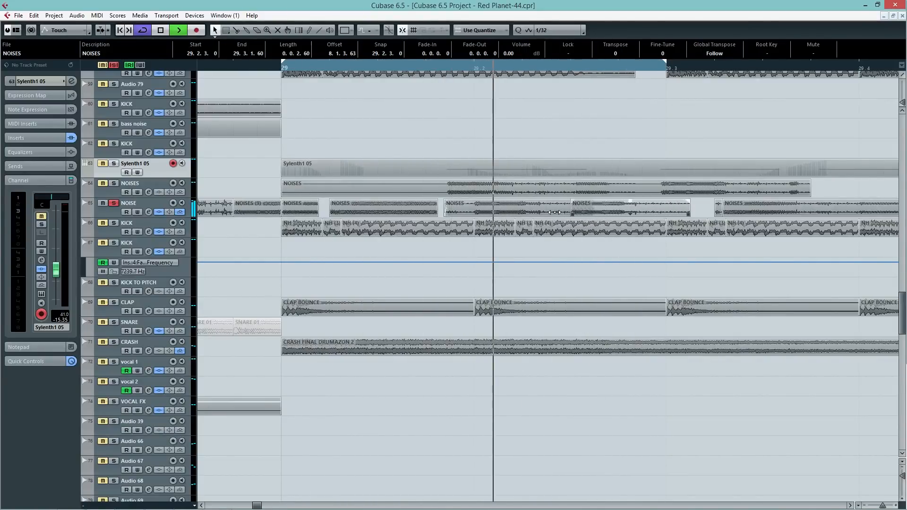
{"action": "left_click_drag", "start_coordinate": [649, 213], "coordinate": [501, 212]}
{"action": "mouse_move", "coordinate": [649, 211]}
{"action": "left_mouse_down"}
{"action": "mouse_move", "coordinate": [632, 209]}
{"action": "mouse_move", "coordinate": [649, 212]}
{"action": "left_mouse_up"}
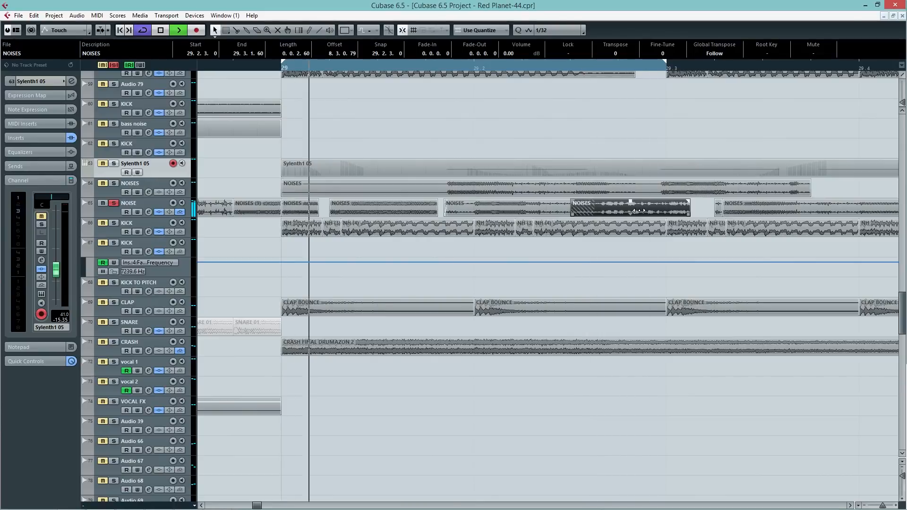
{"action": "key", "text": "space"}
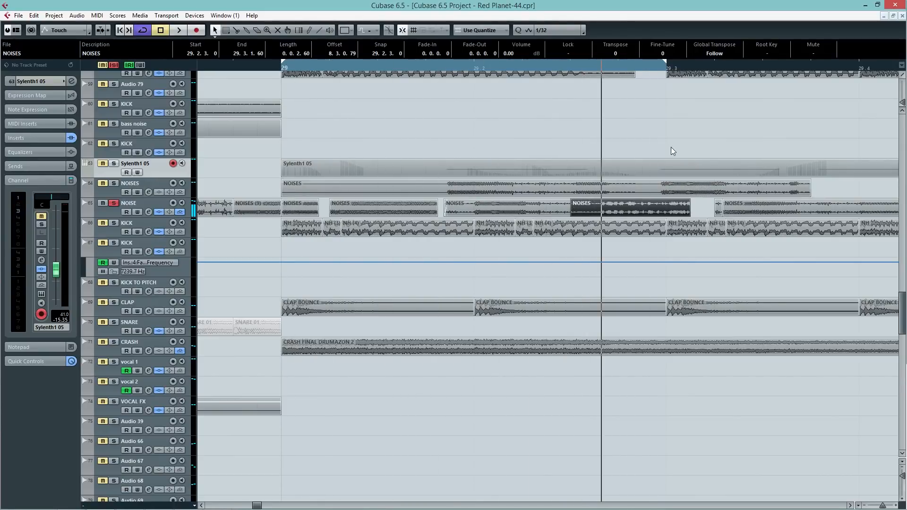
{"action": "left_click", "coordinate": [113, 203]}
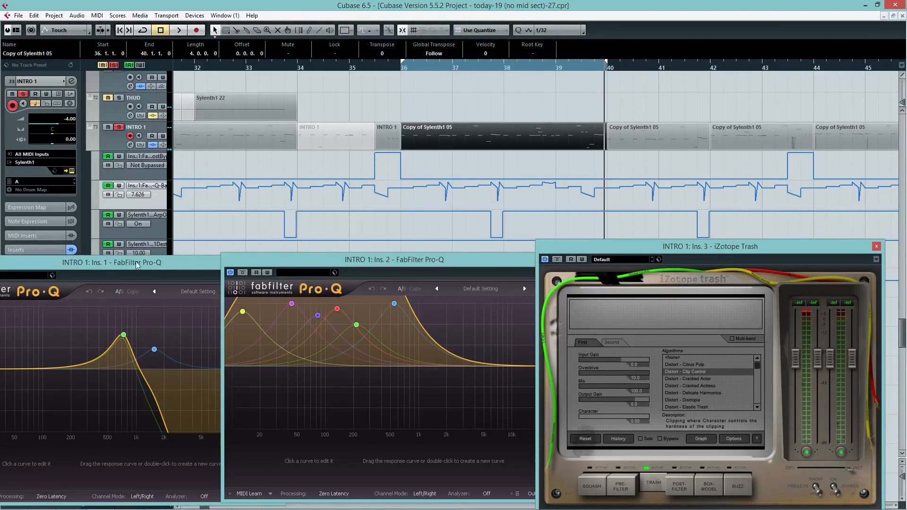
- Spread out the INTRO 1 track's plug-in windows and review the notes of the Copy of Sylenth1 05 clip from bar 36
{"action": "left_click_drag", "start_coordinate": [602, 248], "coordinate": [596, 250]}
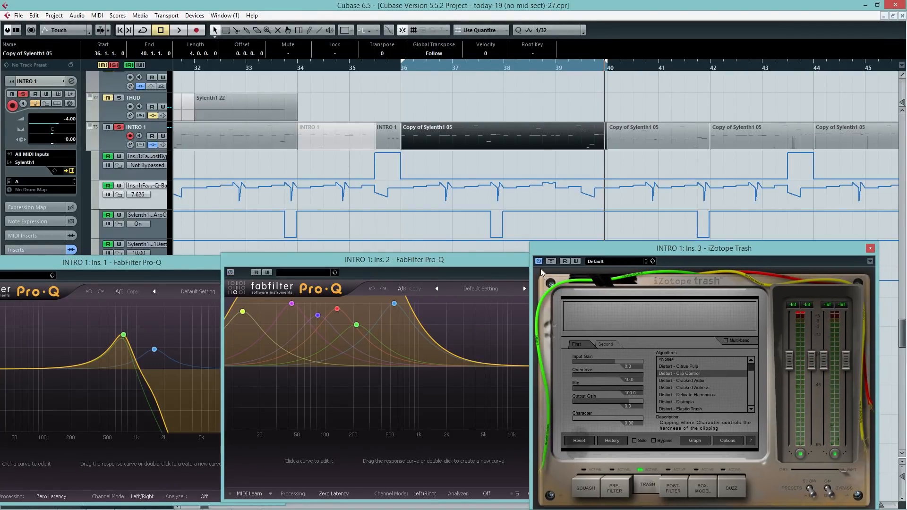
{"action": "left_click_drag", "start_coordinate": [211, 262], "coordinate": [296, 260]}
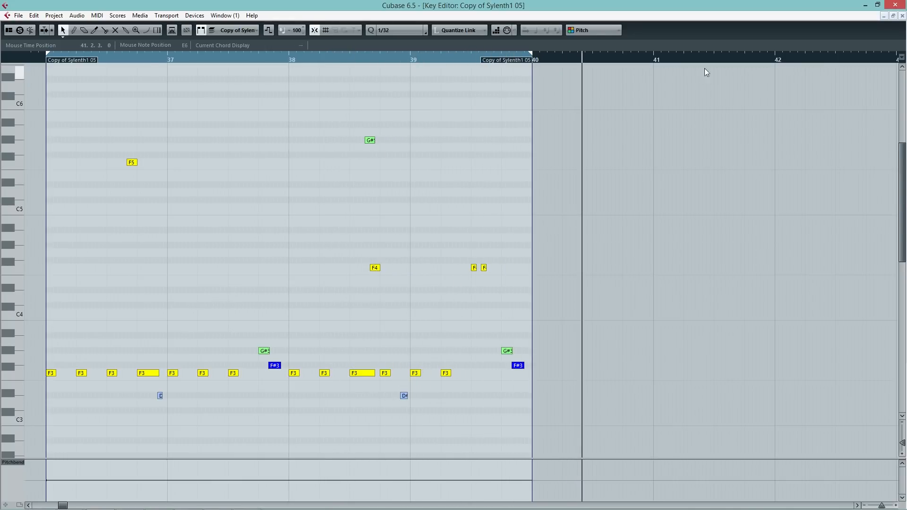
{"action": "left_click", "coordinate": [903, 16]}
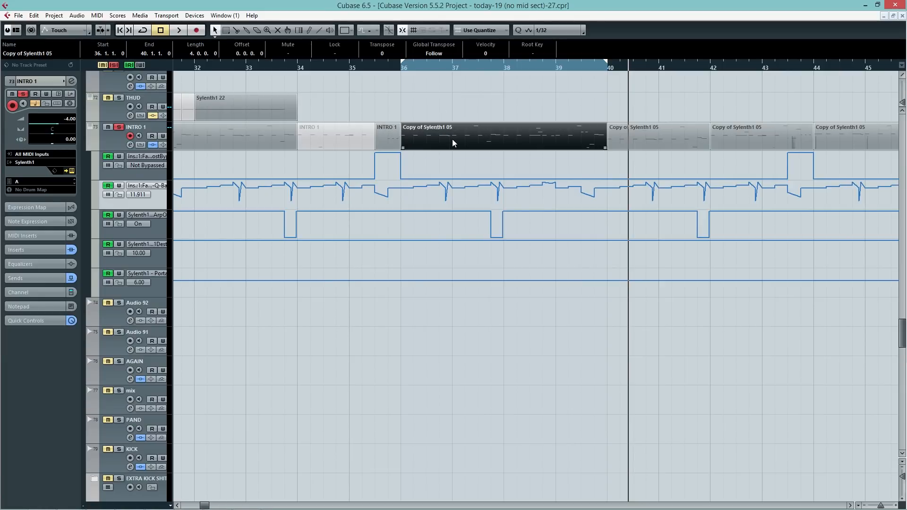
- Examine the Sylenth1 patch used by the INTRO 1 track and close the synth window
{"action": "scroll", "coordinate": [389, 53], "scroll_direction": "down", "scroll_amount": 12}
{"action": "key", "text": "ctrl+z"}
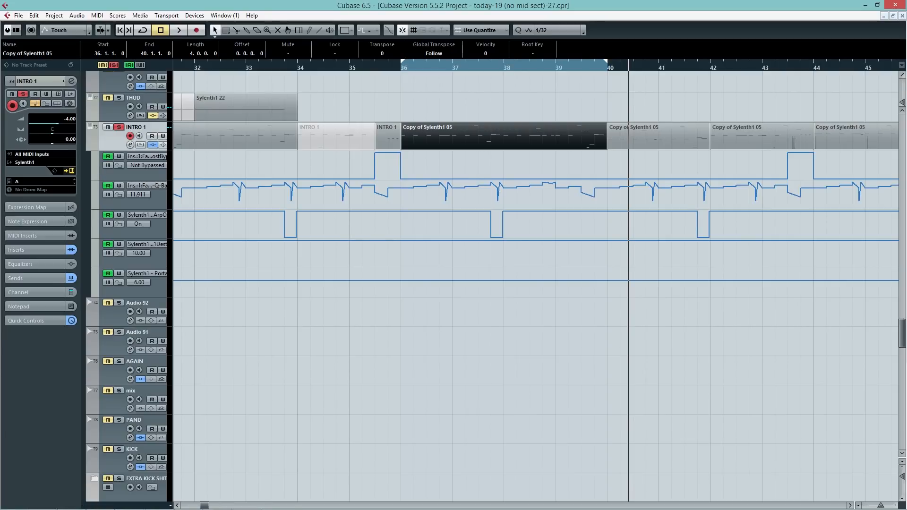
{"action": "left_click_drag", "start_coordinate": [665, 160], "coordinate": [259, 164]}
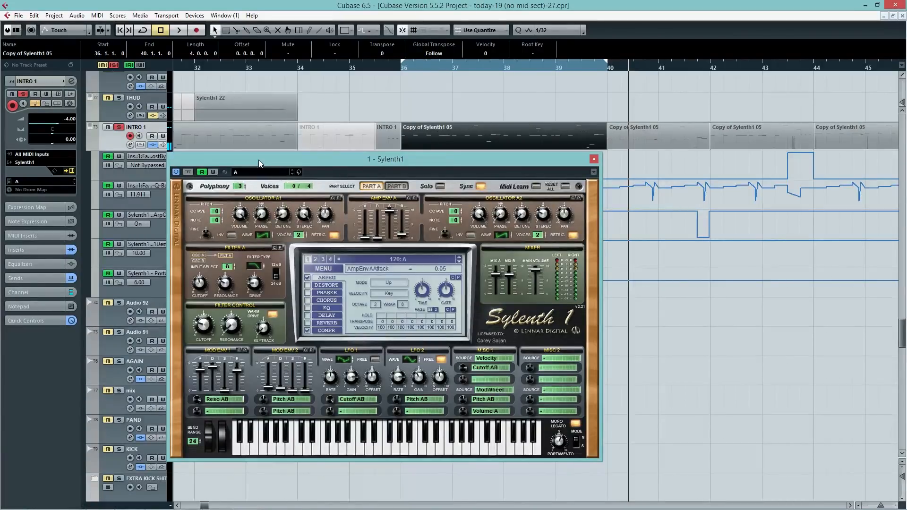
{"action": "left_click", "coordinate": [594, 159]}
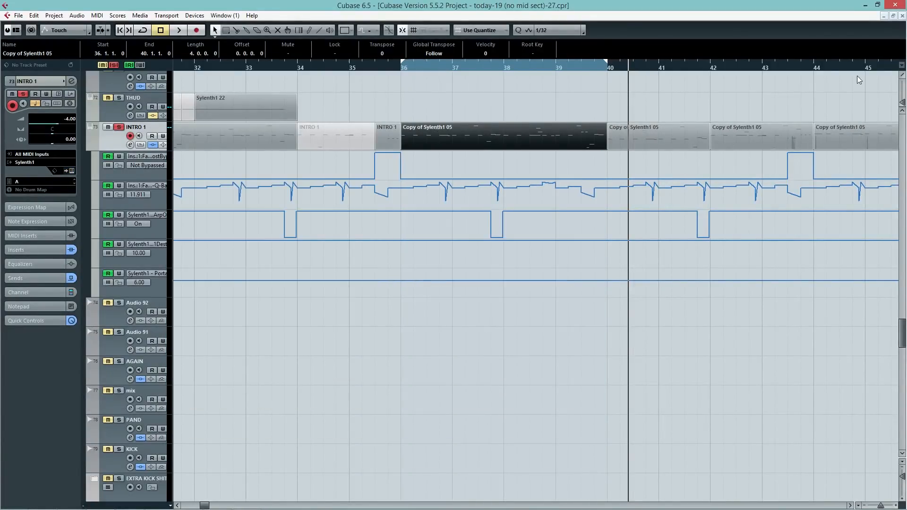